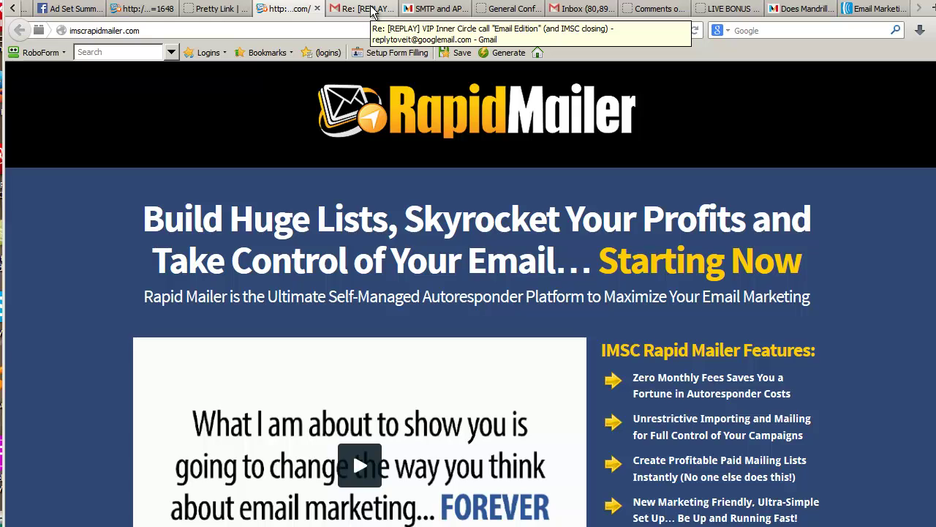
- Read the Gmail reply about Rapid Mailer SMTP settings and compare its port and SSL advice with Mandrill's SMTP credentials
left_click(373, 12)
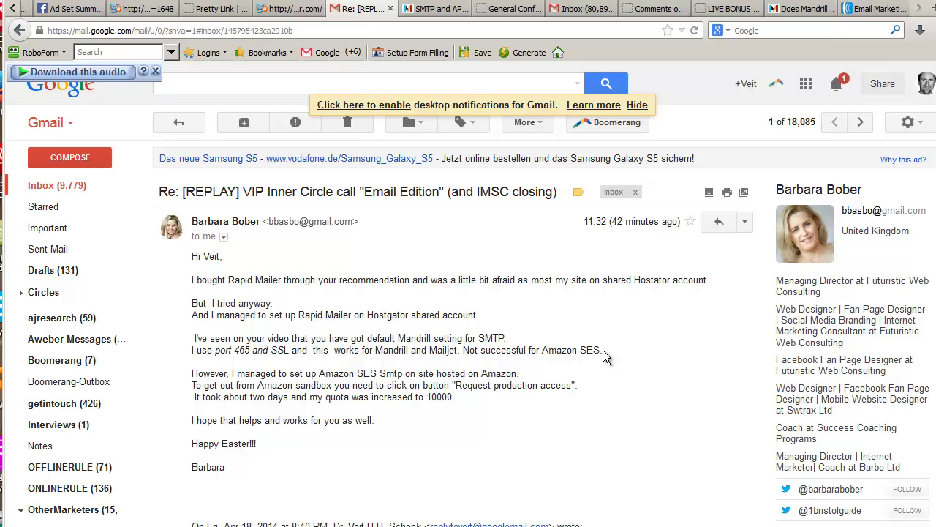
left_click(439, 10)
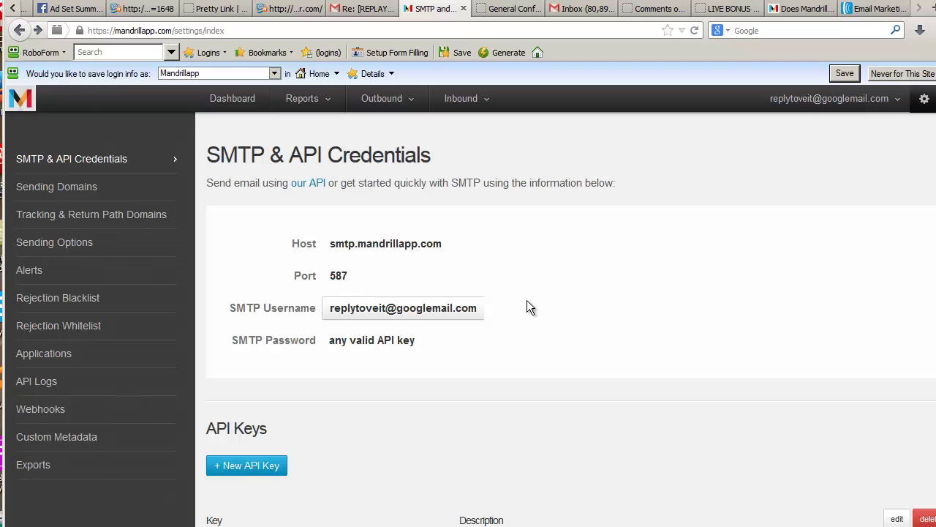
mouse_move(340, 285)
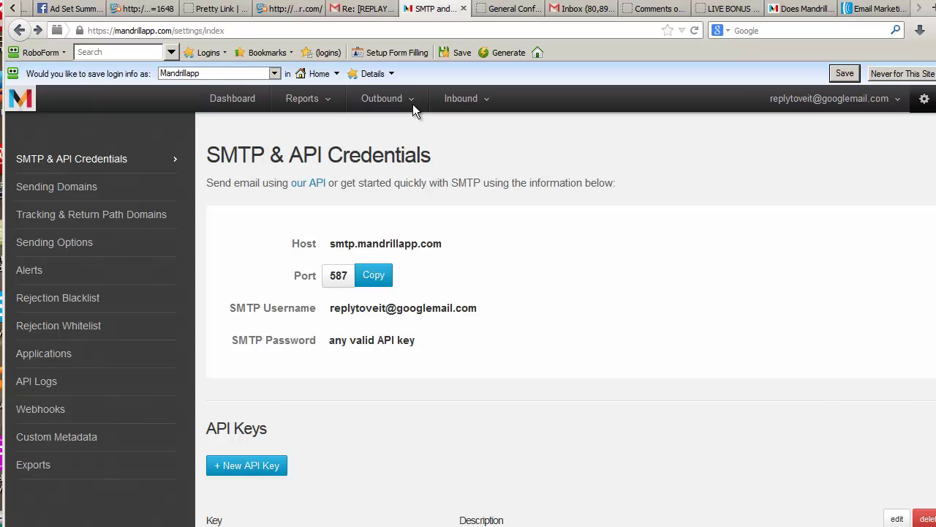
left_click(362, 9)
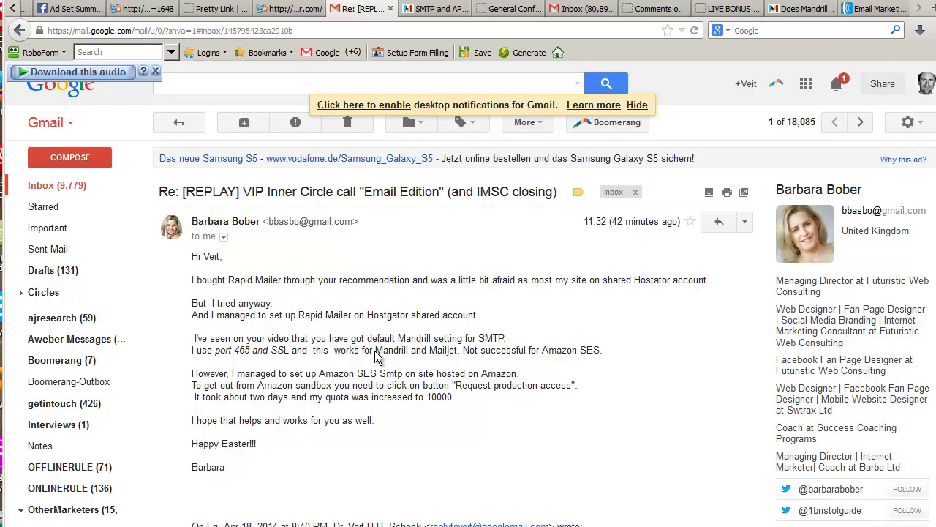
left_click(431, 9)
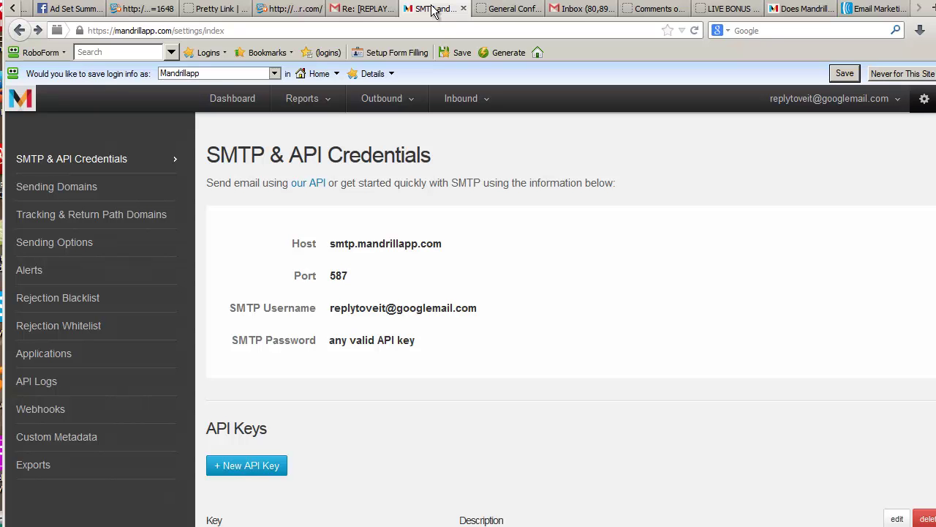
- Compare Rapid Mailer's SMTP host, port, protocol and authentication settings with the credentials listed in Mandrill
left_click(511, 9)
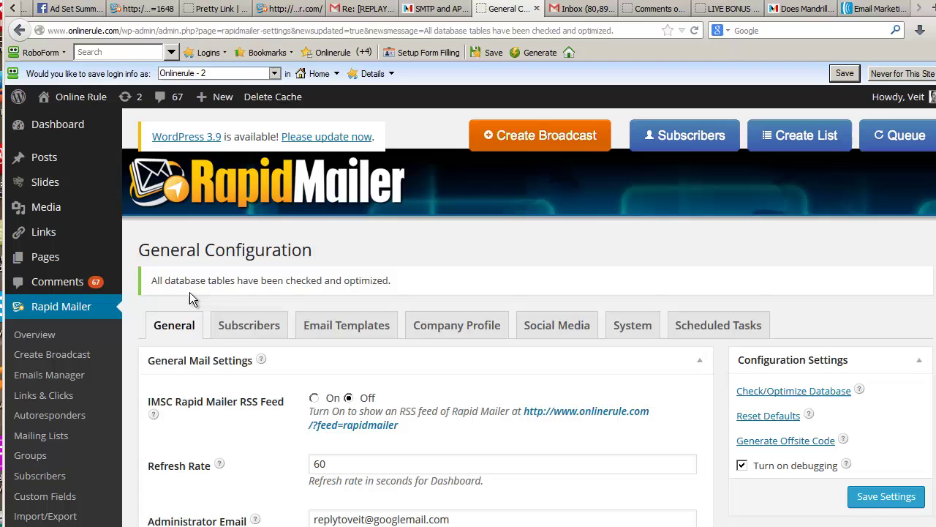
scroll(239, 240, "down", 3)
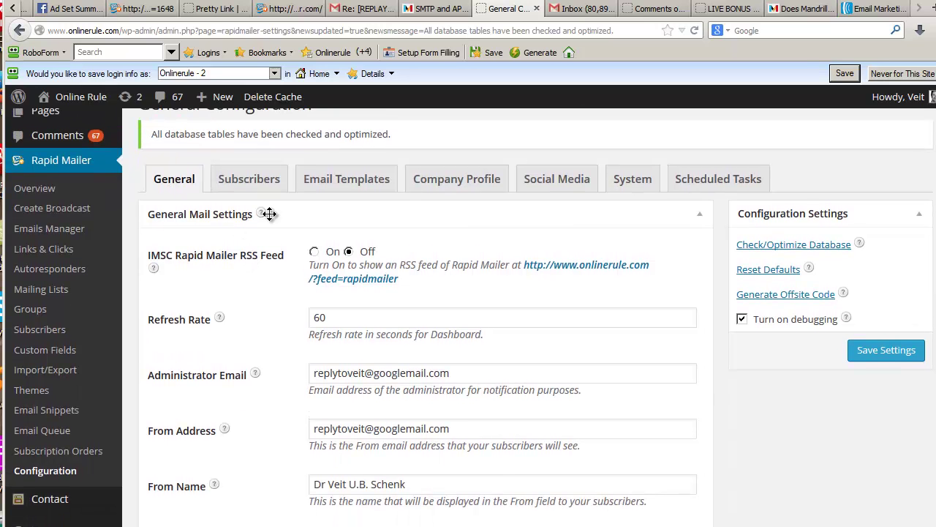
scroll(269, 213, "down", 5)
scroll(270, 217, "down", 3)
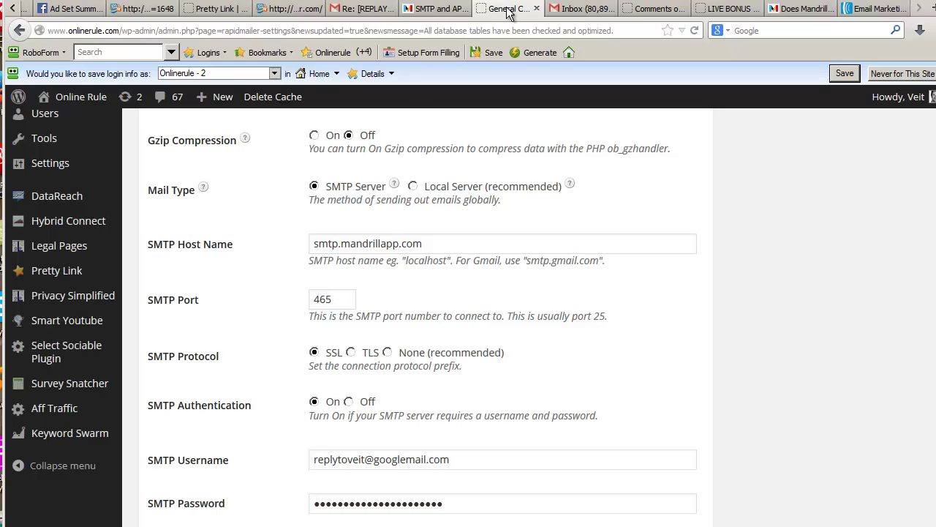
left_click(428, 11)
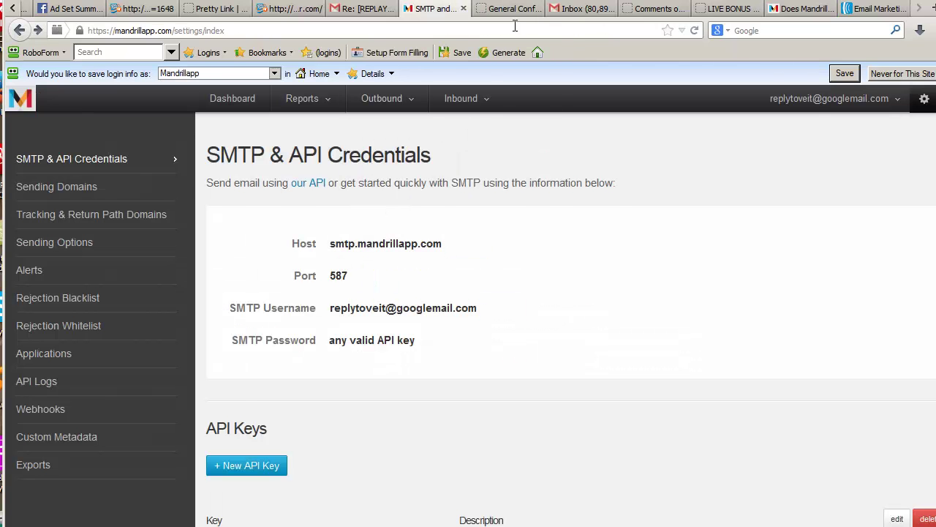
left_click(513, 13)
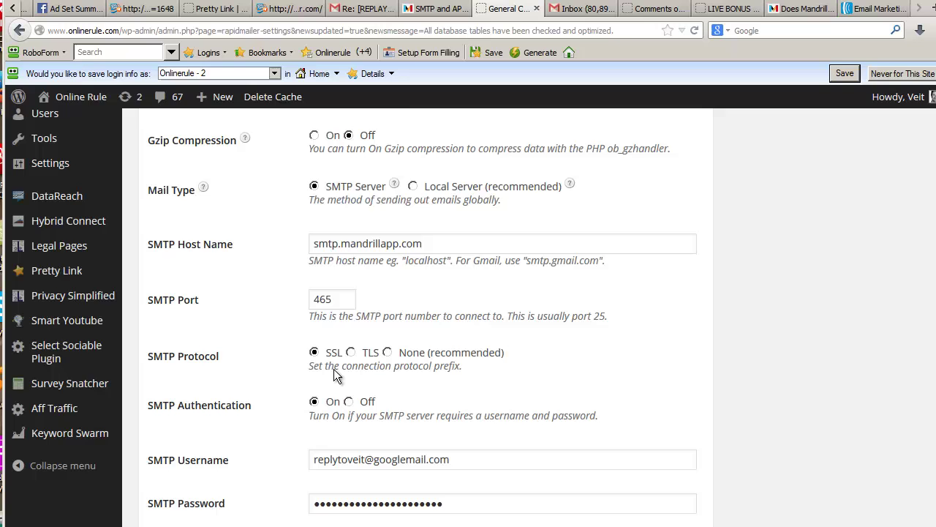
left_click(439, 8)
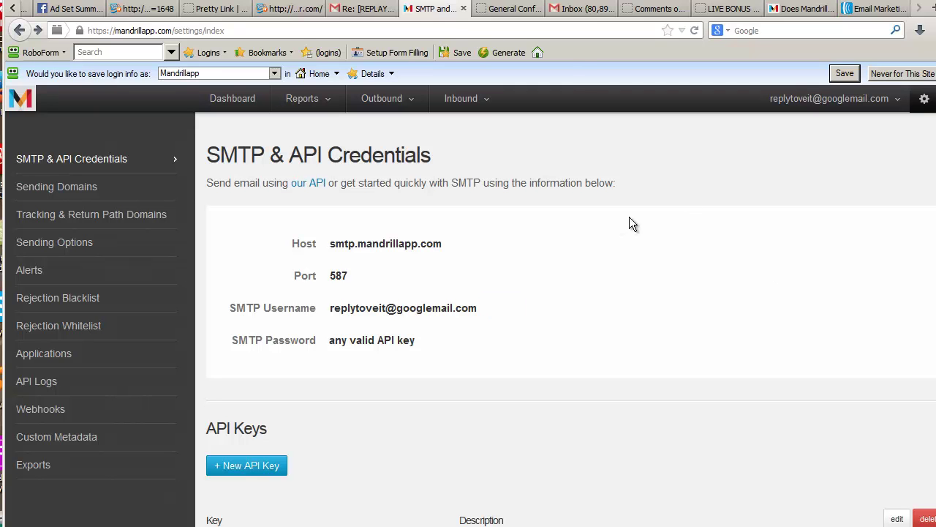
left_click(514, 9)
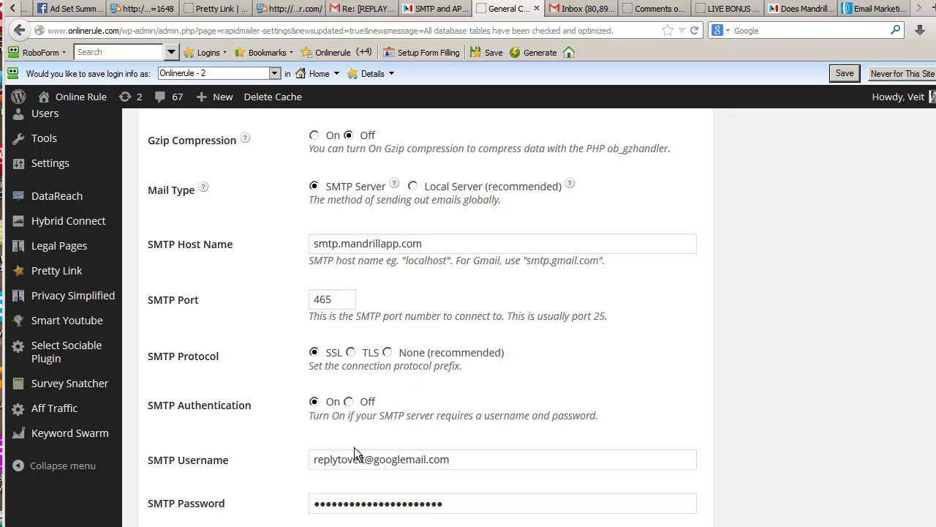
- Review Rapid Mailer's General Configuration, from the sender details and save option to the SMTP settings and email test option
scroll(543, 374, "down", 2)
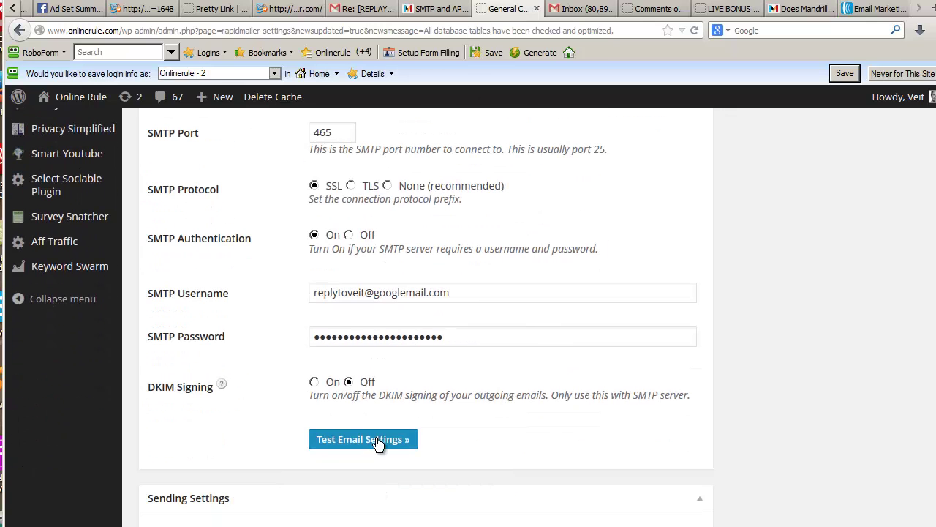
scroll(396, 378, "up", 8)
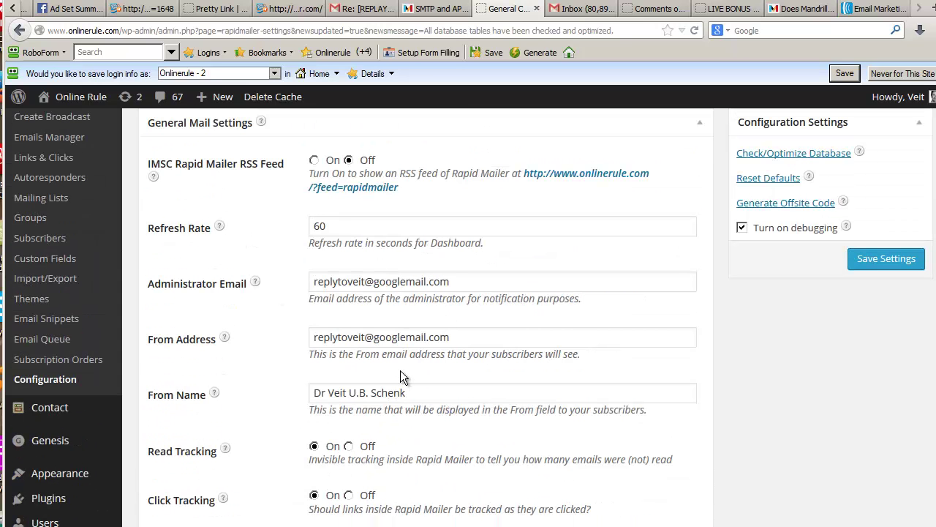
scroll(412, 360, "up", 2)
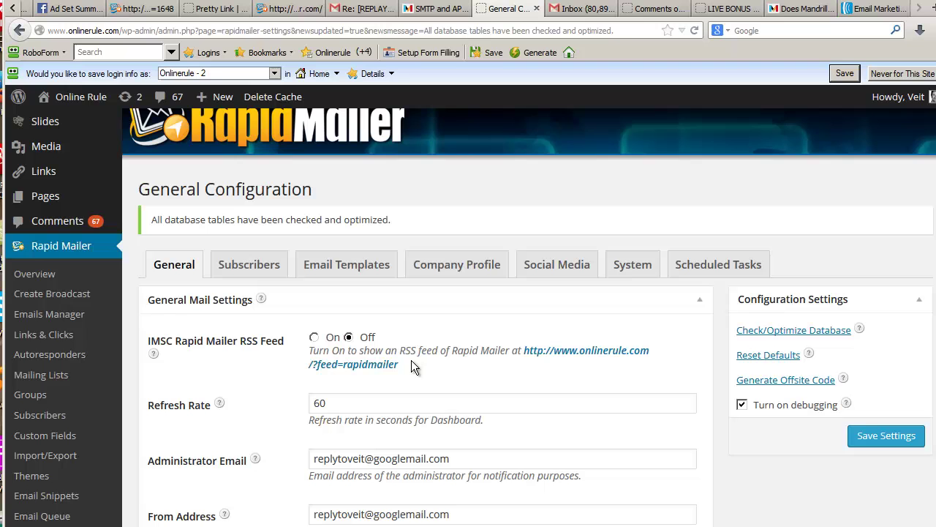
scroll(411, 360, "down", 2)
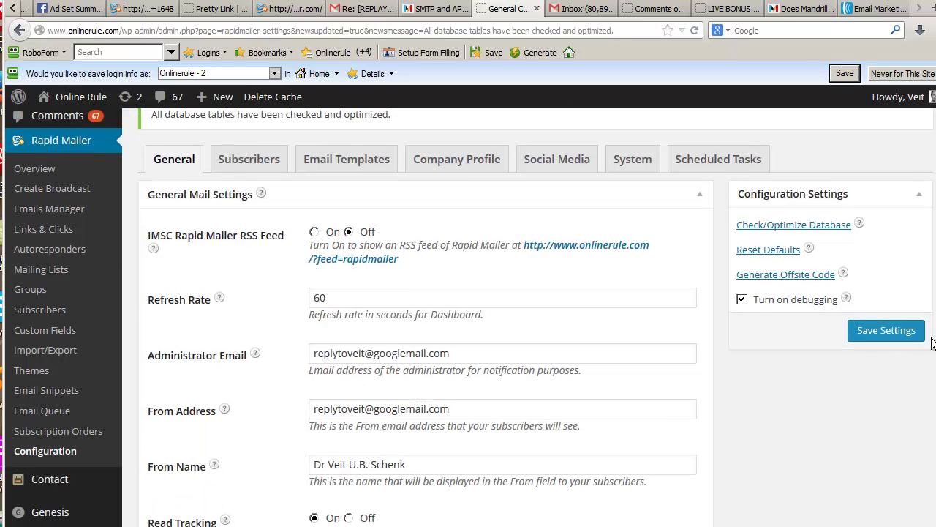
scroll(301, 338, "down", 3)
scroll(300, 339, "down", 7)
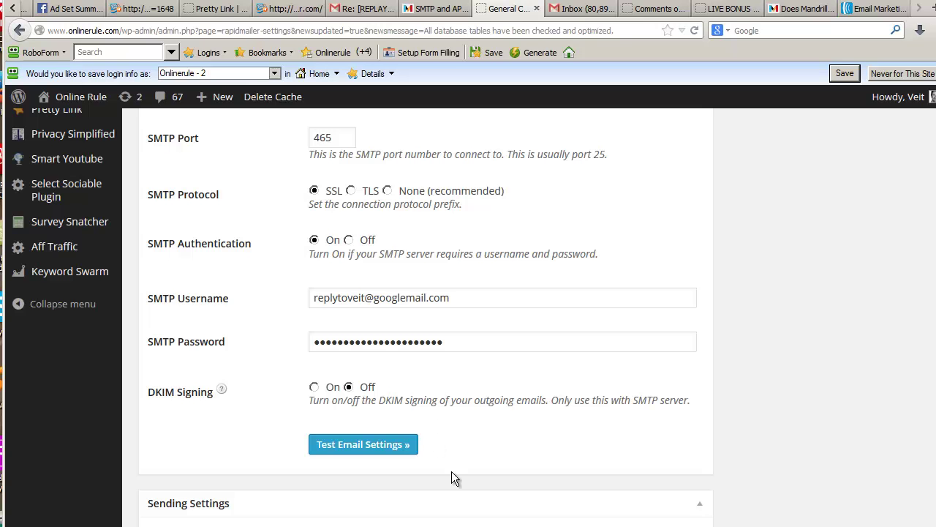
scroll(451, 418, "up", 10)
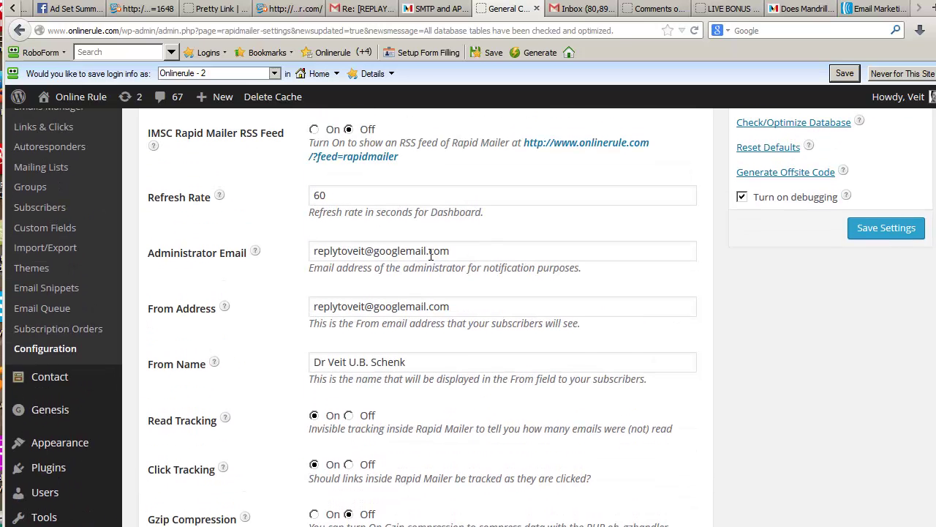
scroll(465, 268, "down", 10)
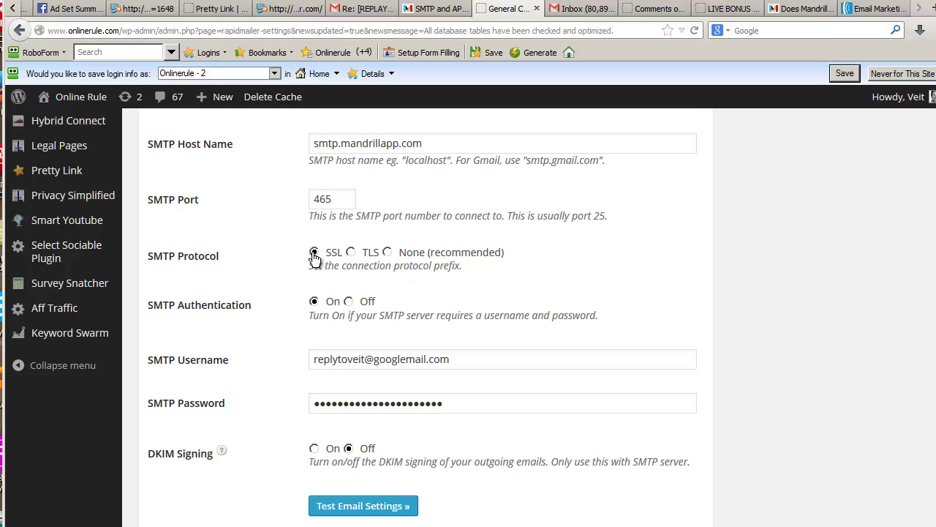
scroll(680, 265, "up", 10)
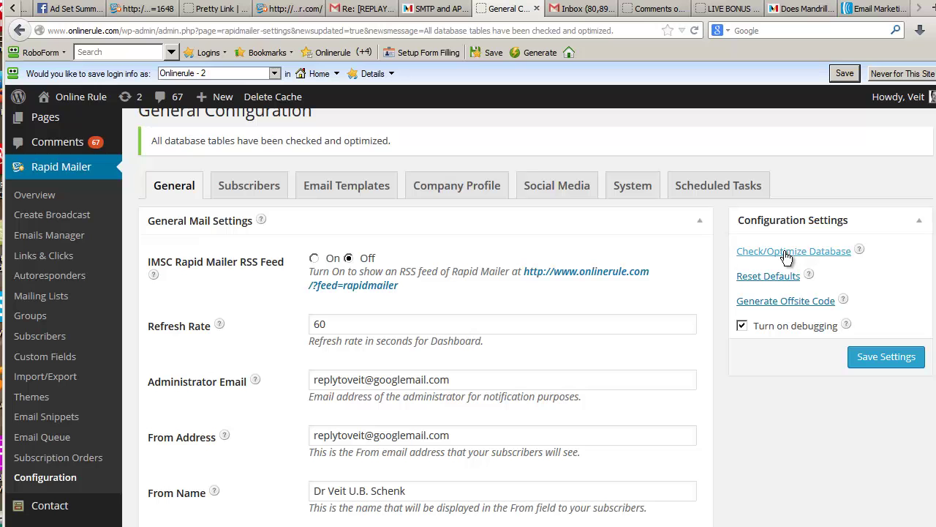
scroll(500, 155, "down", 15)
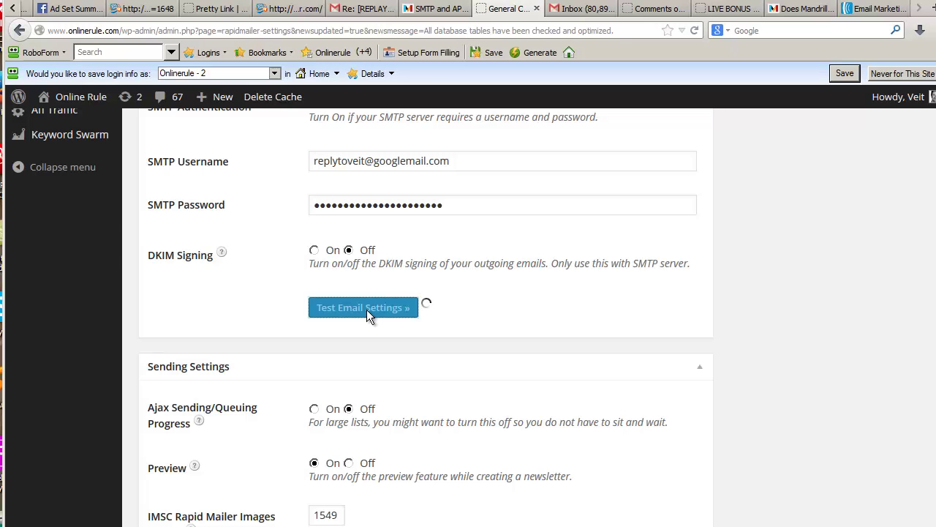
scroll(439, 319, "down", 2)
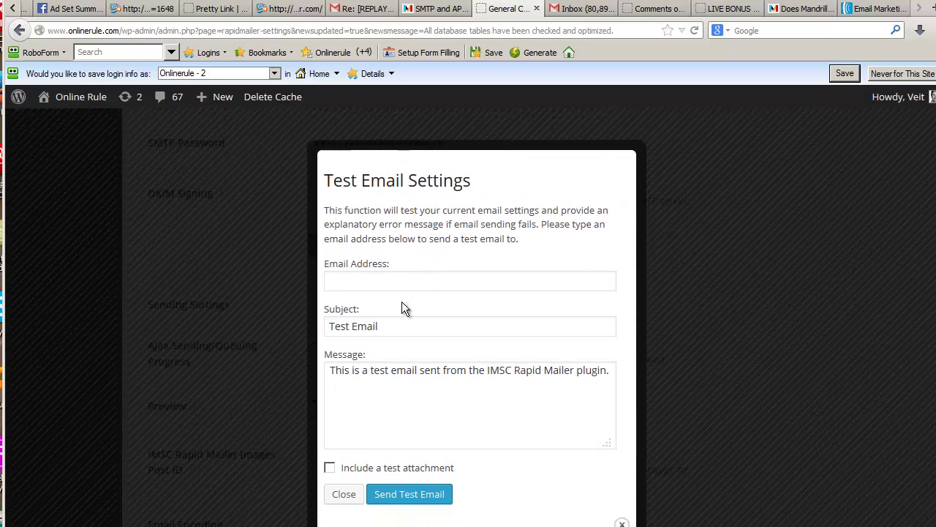
left_click(410, 282)
type("sen")
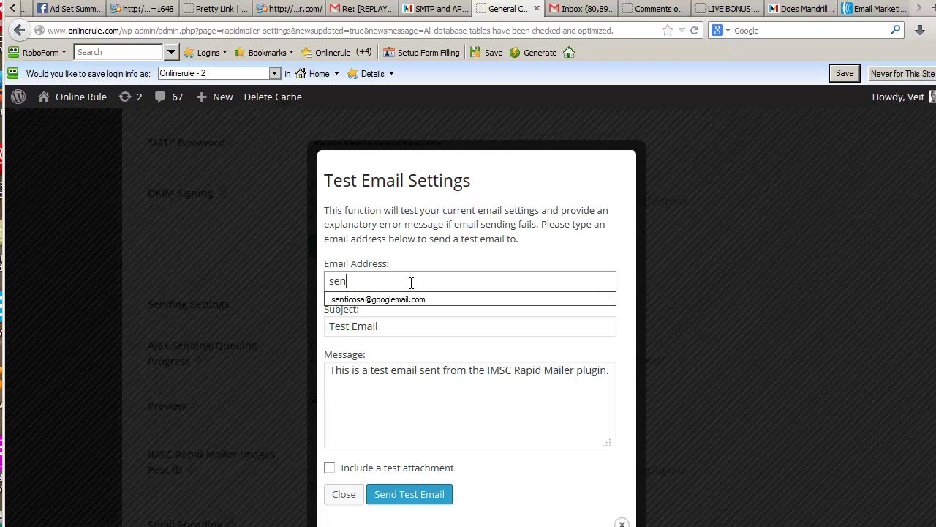
key("Down")
key("Return")
key("Tab")
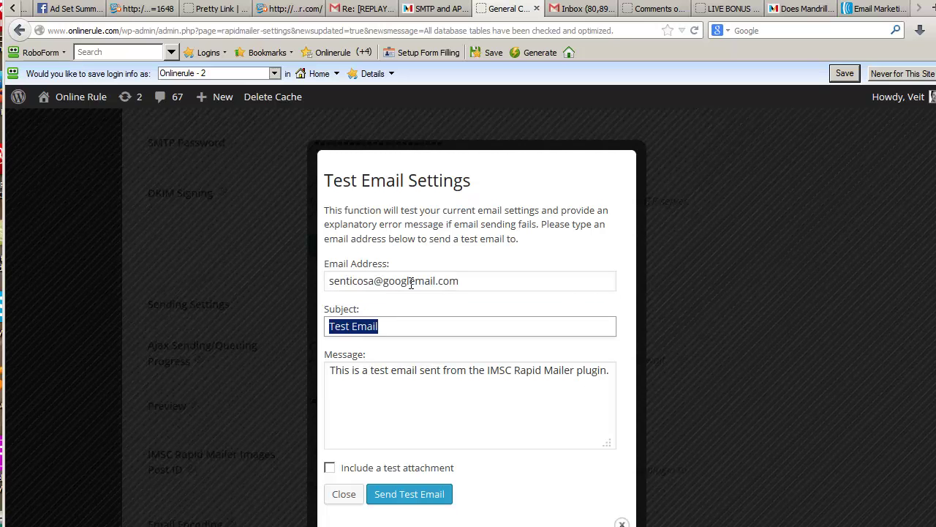
- Set the test email's subject to the helper's first name followed by "Rocks - here come the easter bunnies" and send it
type("Bara")
key("BackSpace")
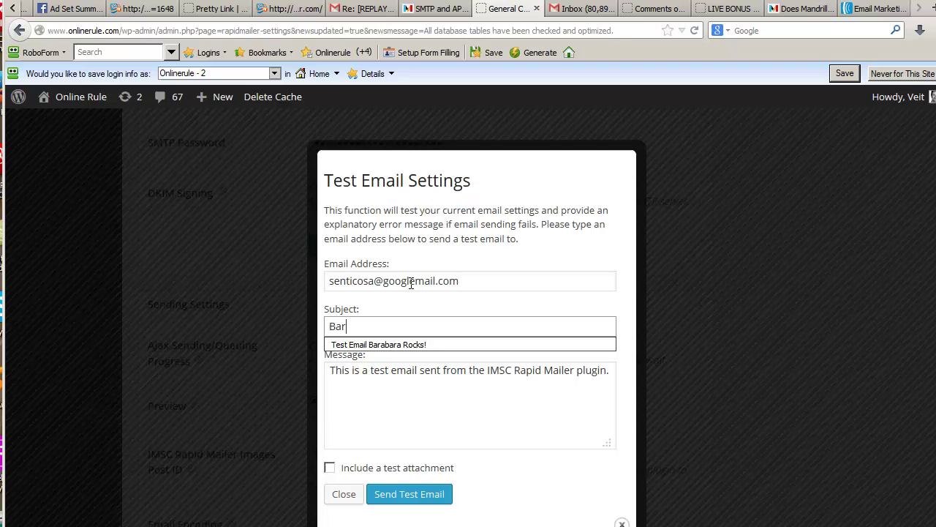
type("bara Rocks - ")
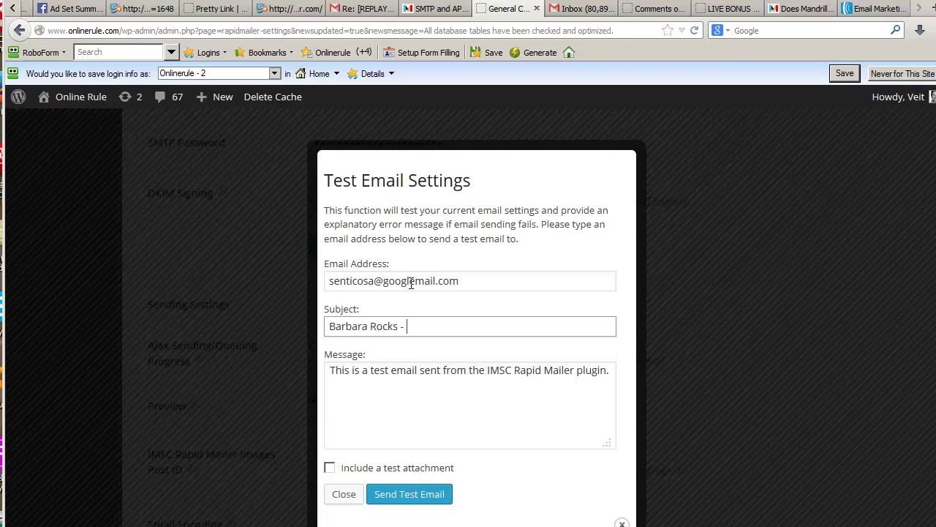
type("here come the easter")
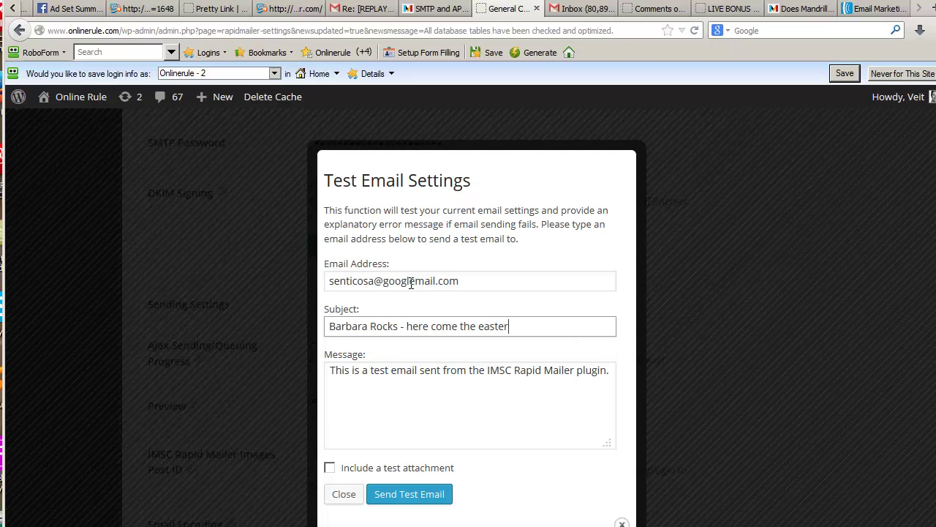
type(" bunnies")
left_click(420, 497)
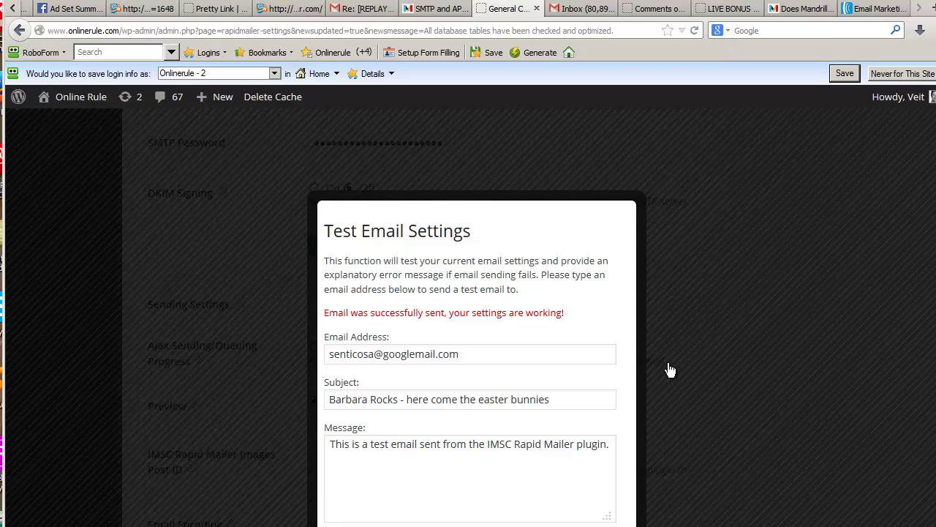
- Check the recipient's Gmail inbox for the test email and examine the sending statistics on Mandrill's dashboard
left_click(589, 10)
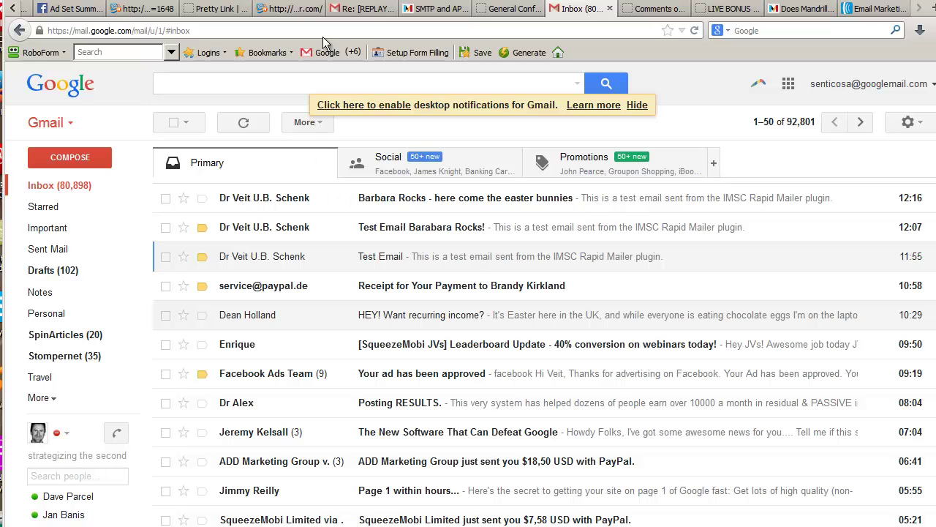
left_click(295, 13)
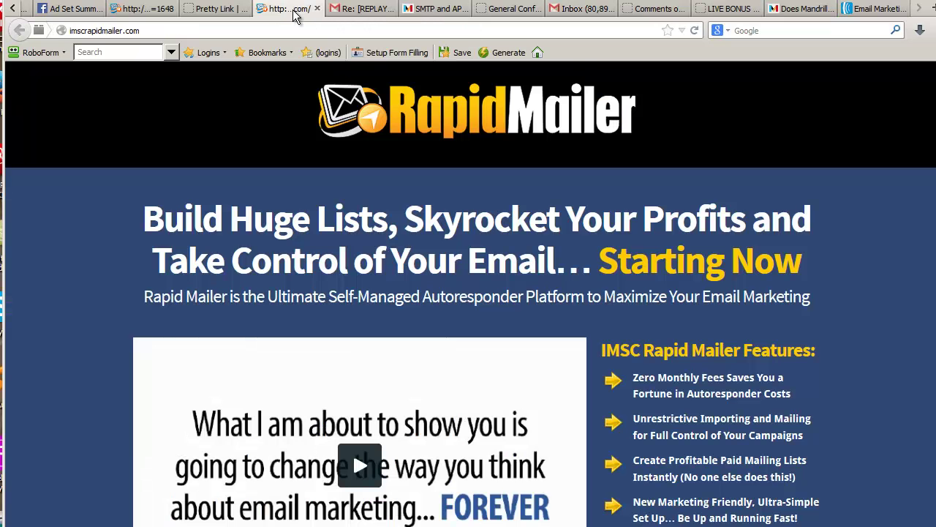
left_click(443, 9)
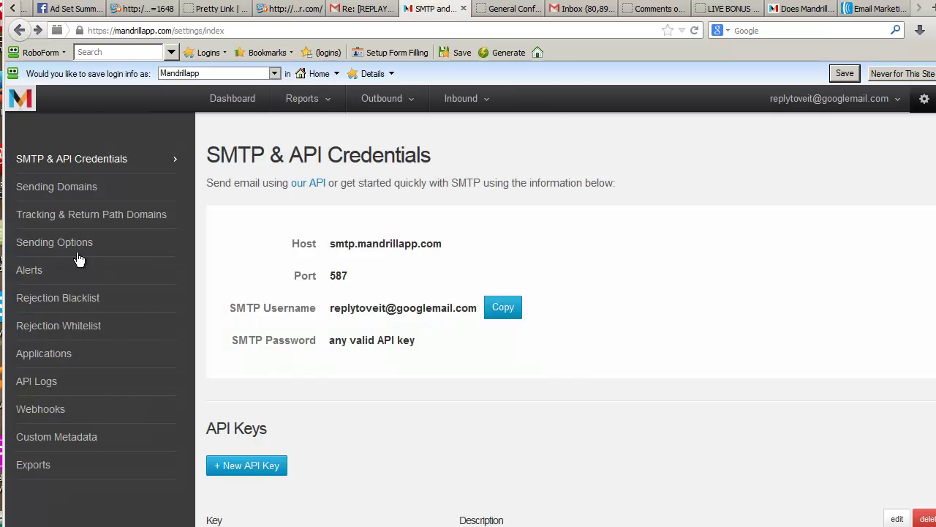
left_click(230, 103)
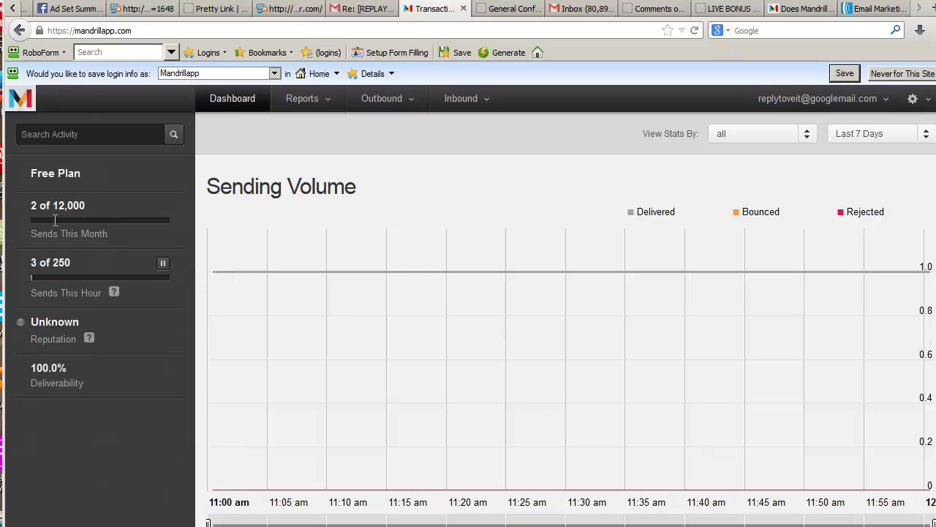
scroll(345, 314, "down", 5)
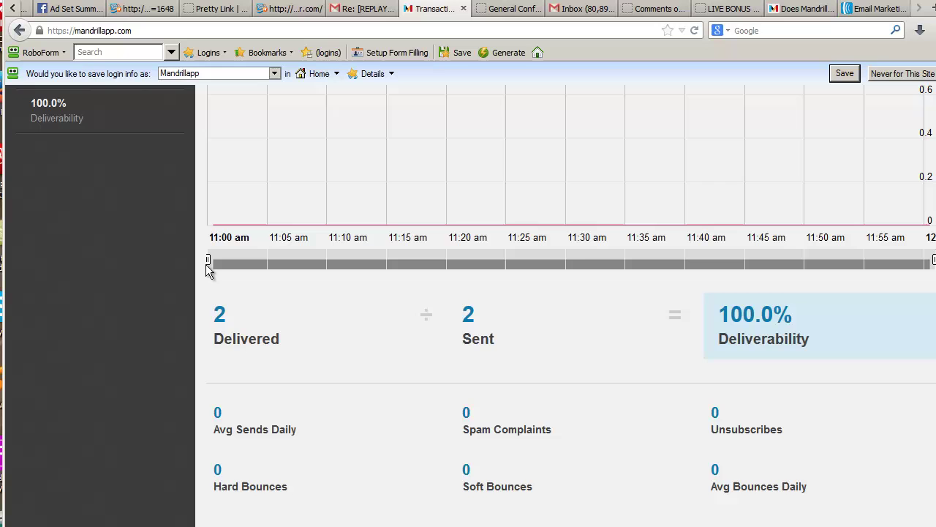
scroll(362, 303, "up", 5)
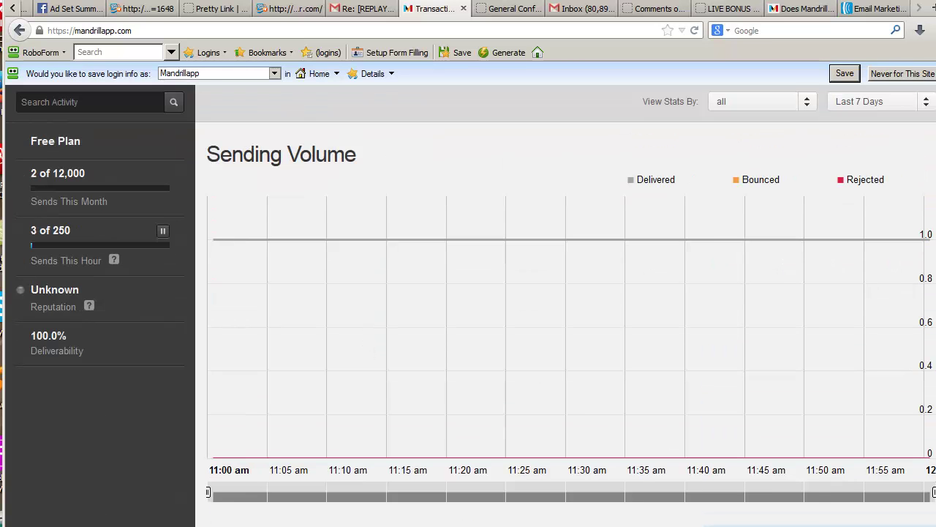
left_click(594, 13)
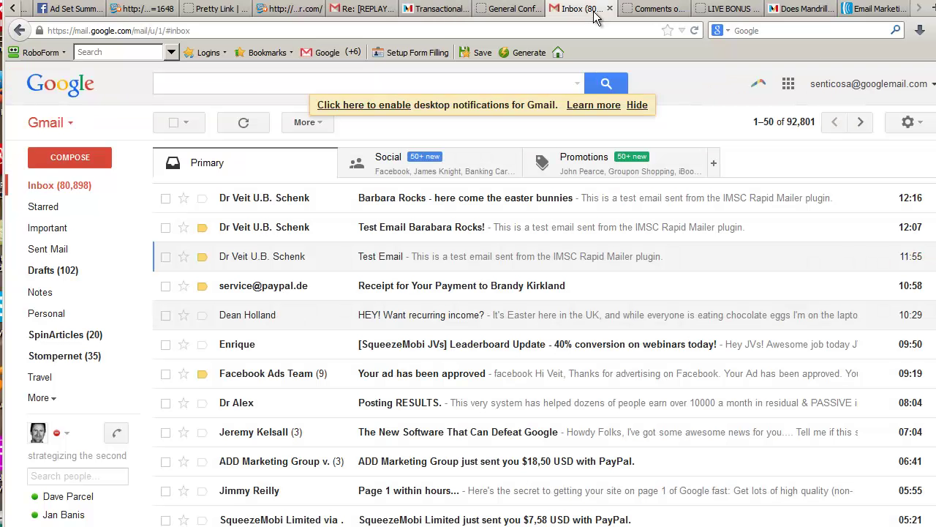
- Open the "here come the easter bunnies" test email in Gmail to examine its sending server, and recheck Mandrill's sending statistics
left_click(440, 200)
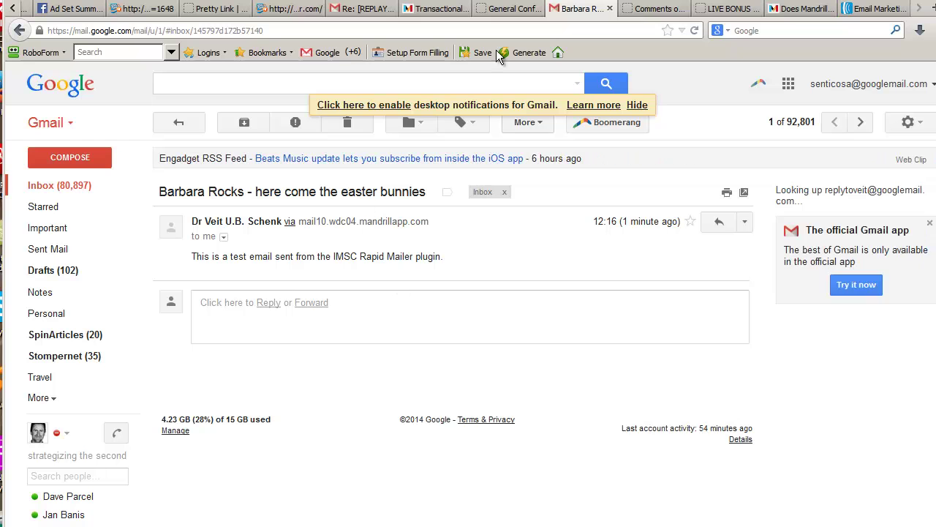
left_click(415, 7)
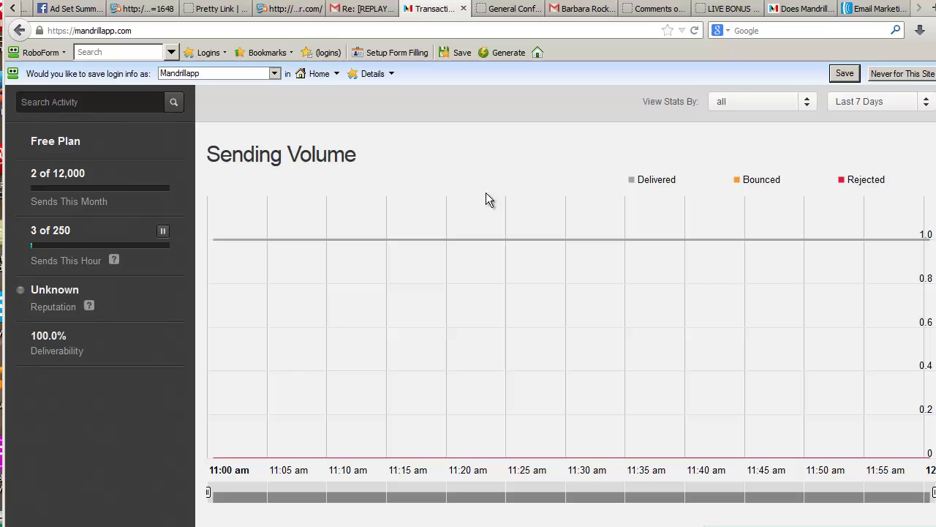
- Review the price offer on the imscrapidmailer.com sales page and the helper's email about using port 465 and SSL with Mandrill
left_click(306, 10)
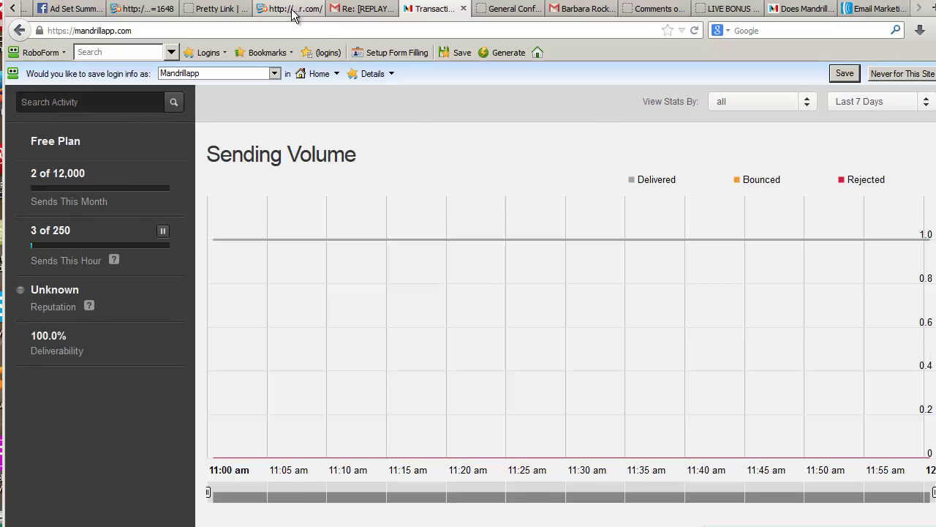
scroll(477, 241, "down", 5)
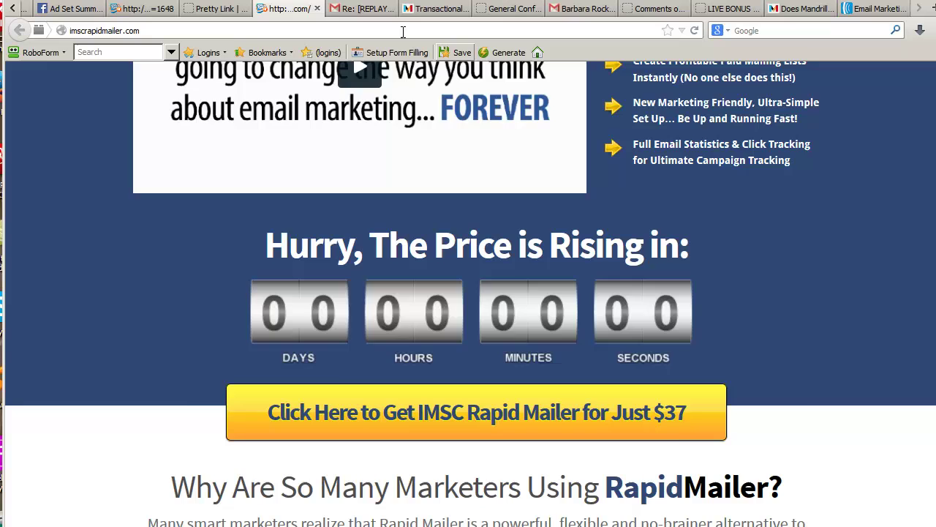
left_click(357, 8)
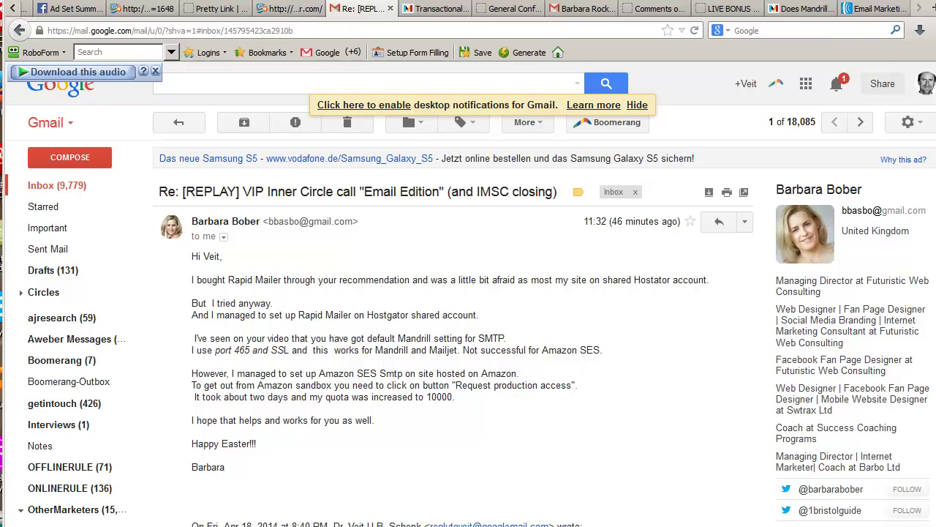
left_click(304, 10)
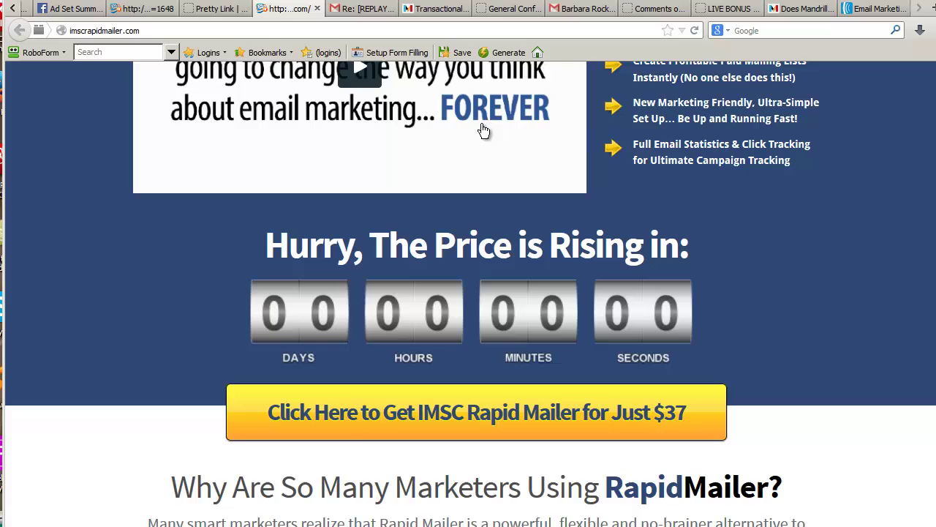